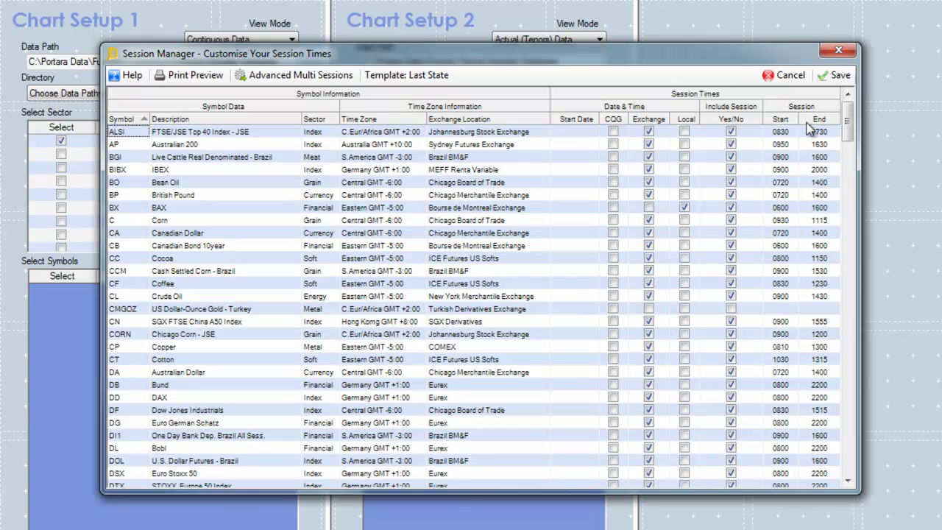
Step: Leave the session times unsaved, set the Roll Manager's extraction mode to Tenors and open the tenor contract extraction utility
left_click(787, 76)
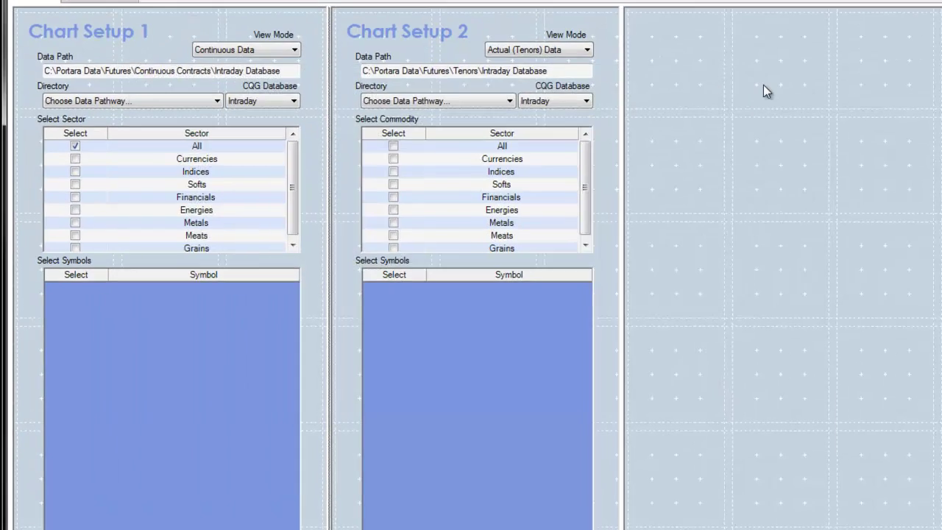
left_click(355, 42)
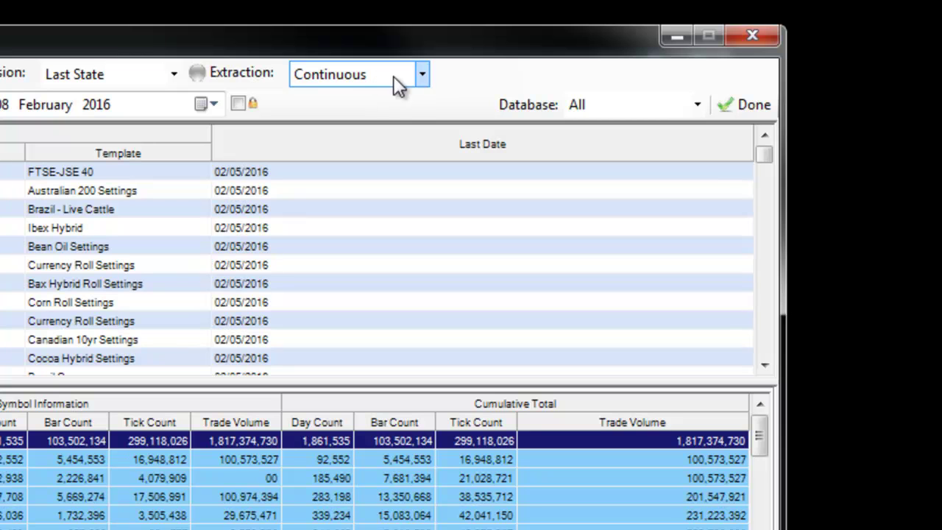
left_click(424, 72)
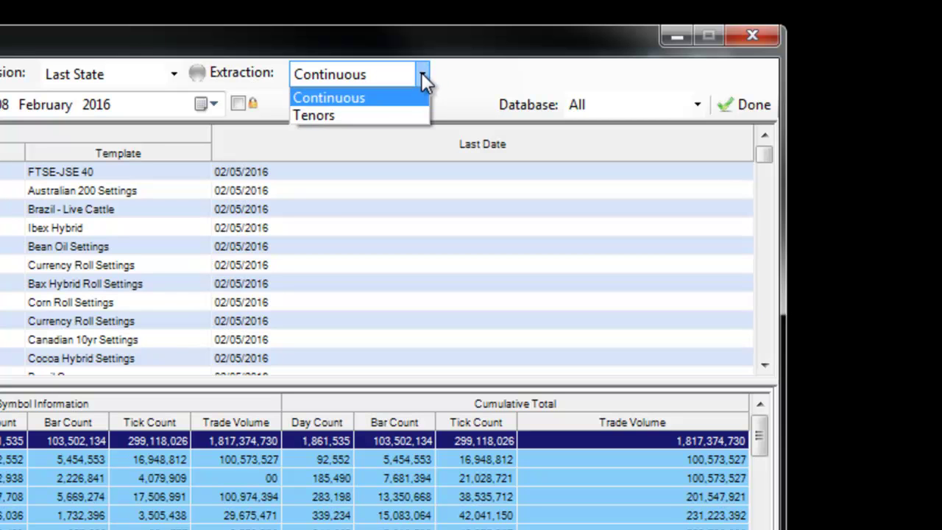
left_click(401, 114)
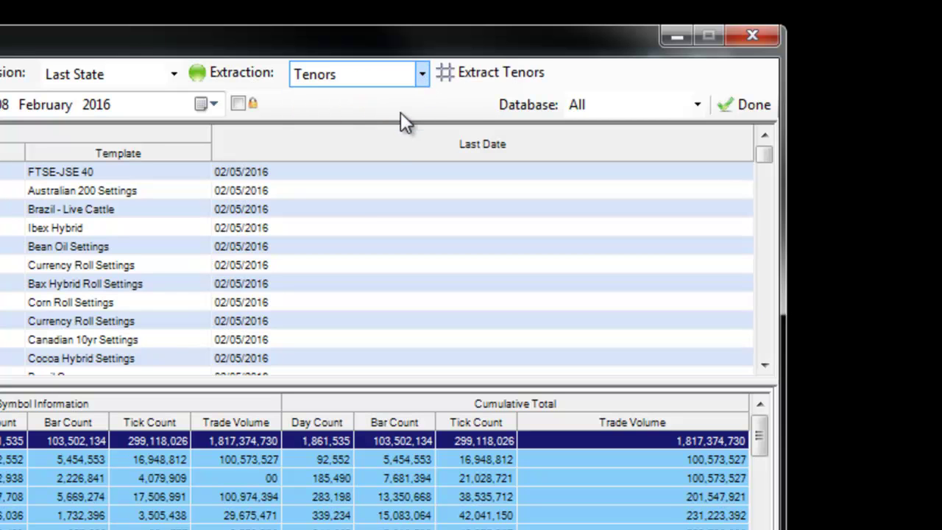
left_click(507, 74)
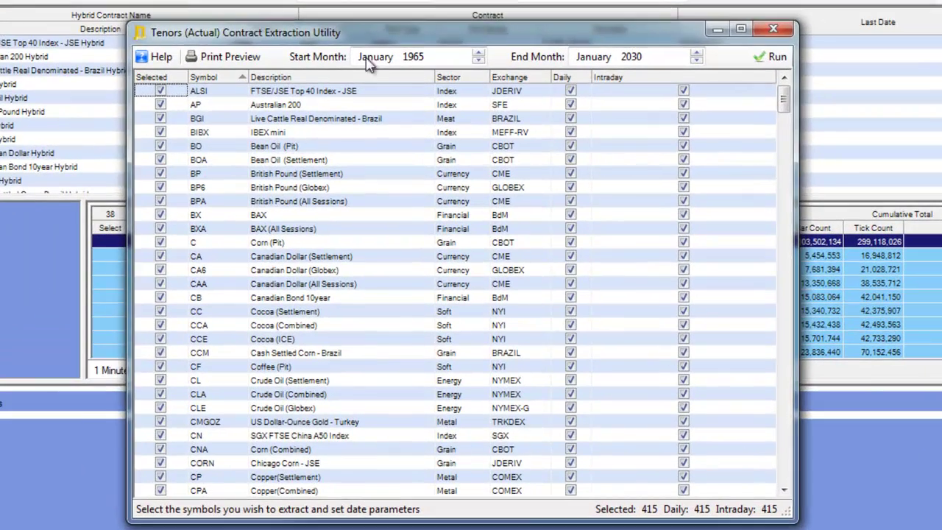
Step: Deselect all symbols, select only ALSI and AP with daily and intraday data, and run the tenor extraction
left_click(360, 190)
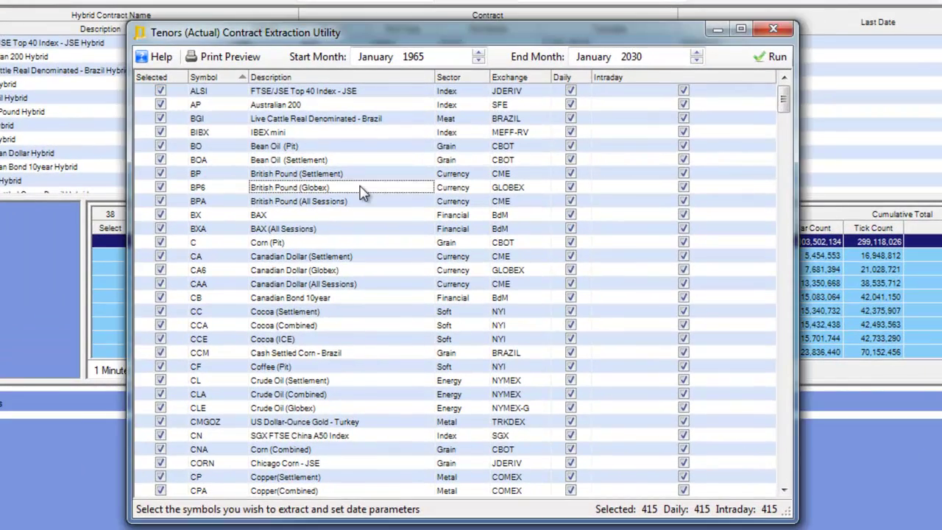
right_click(360, 190)
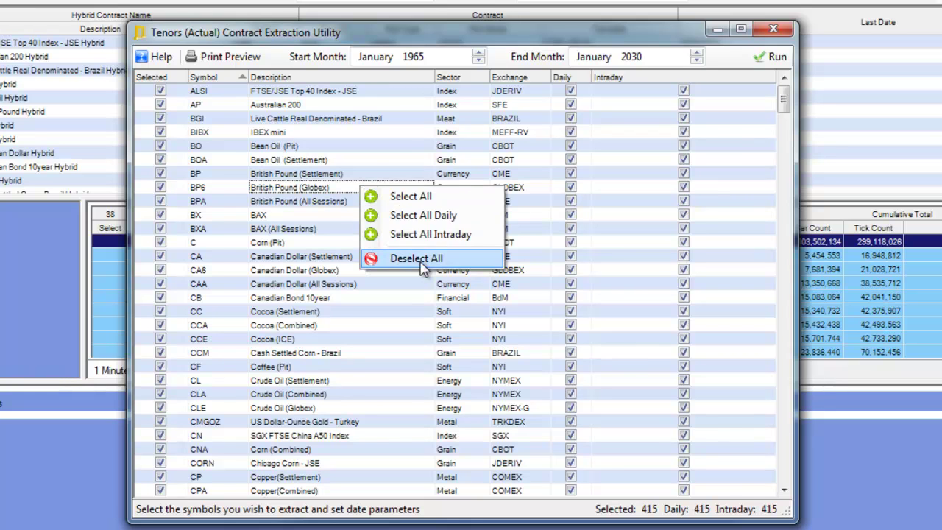
left_click(394, 258)
left_click_drag(177, 90, 666, 107)
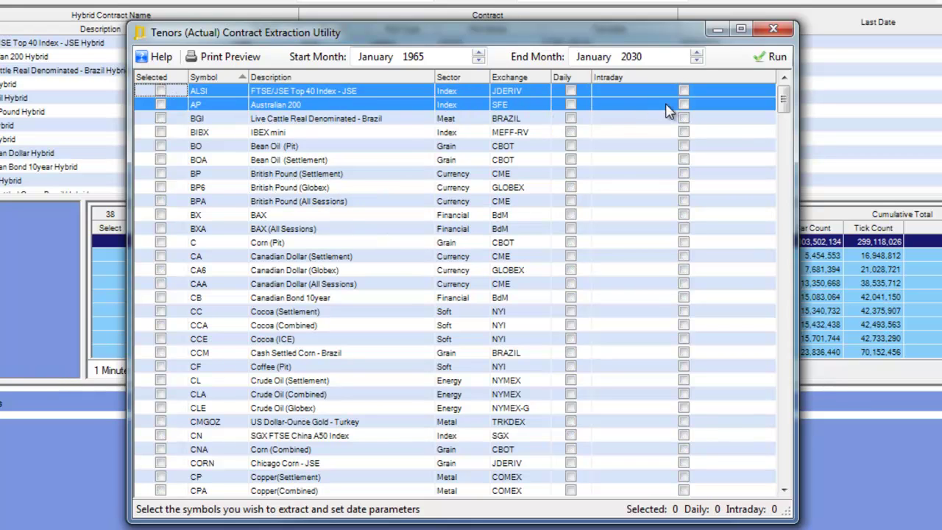
left_click(163, 98)
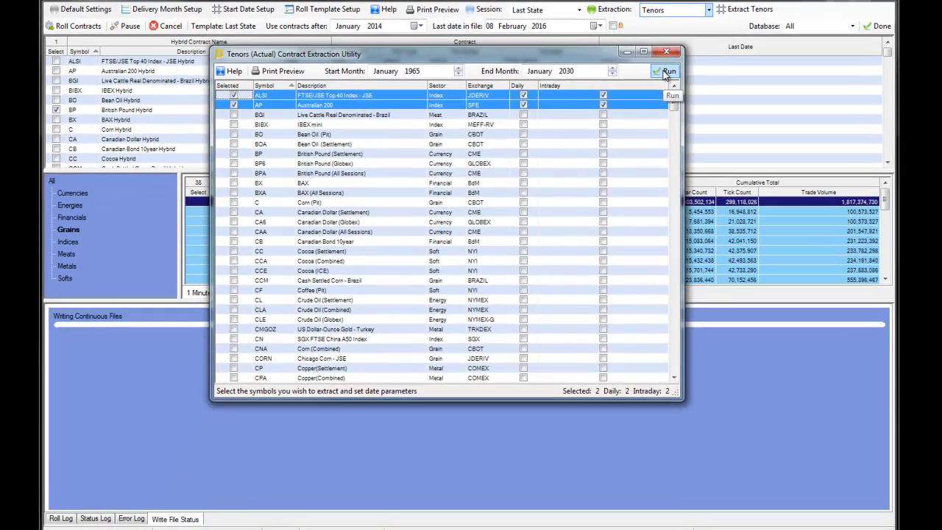
left_click(699, 67)
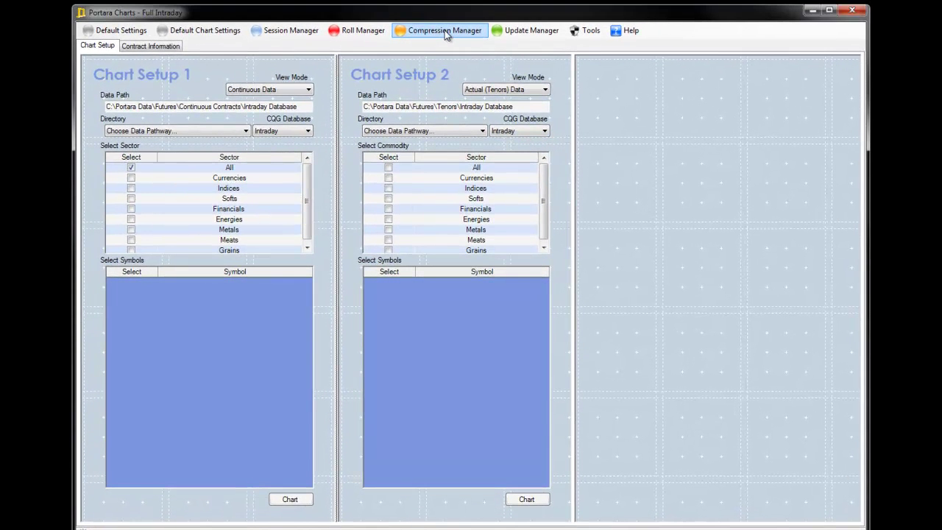
Step: Open the intraday Compression Manager, set its output mode to Tenors and check the available custom sessions
left_click(444, 30)
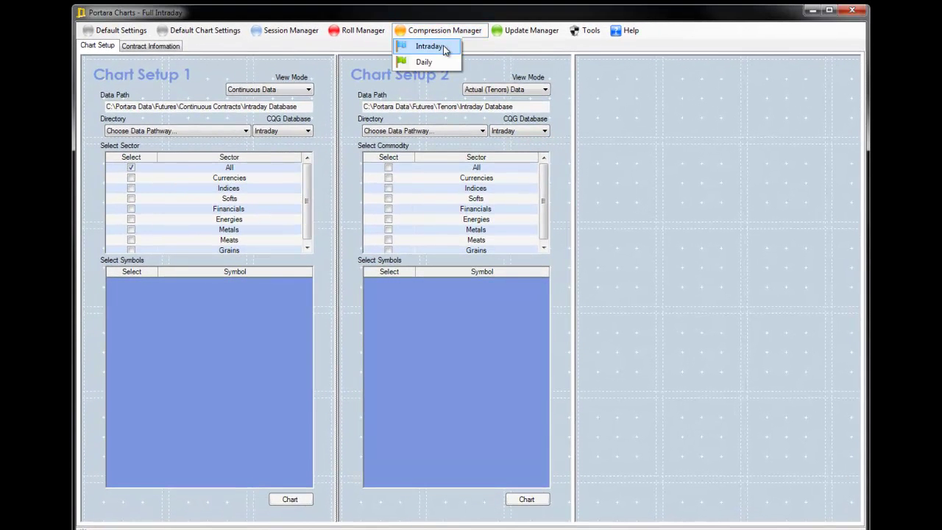
left_click(436, 45)
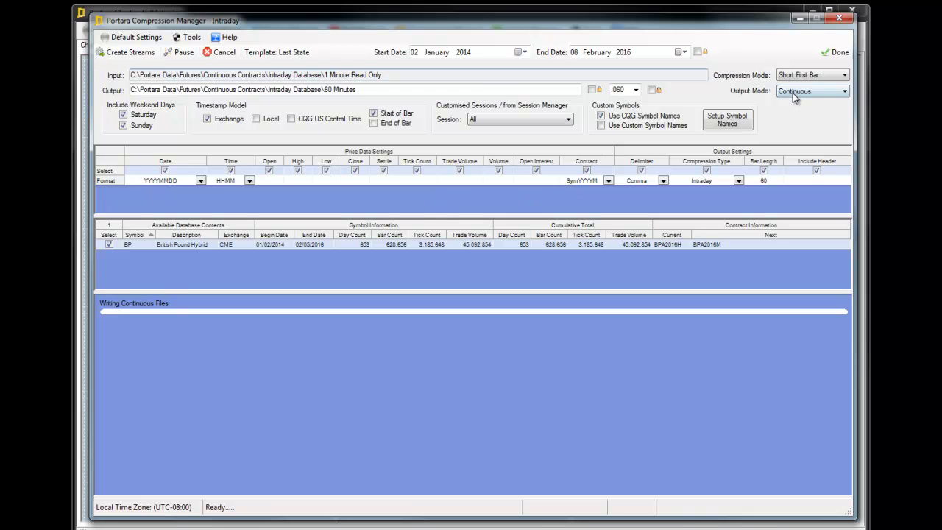
left_click(829, 92)
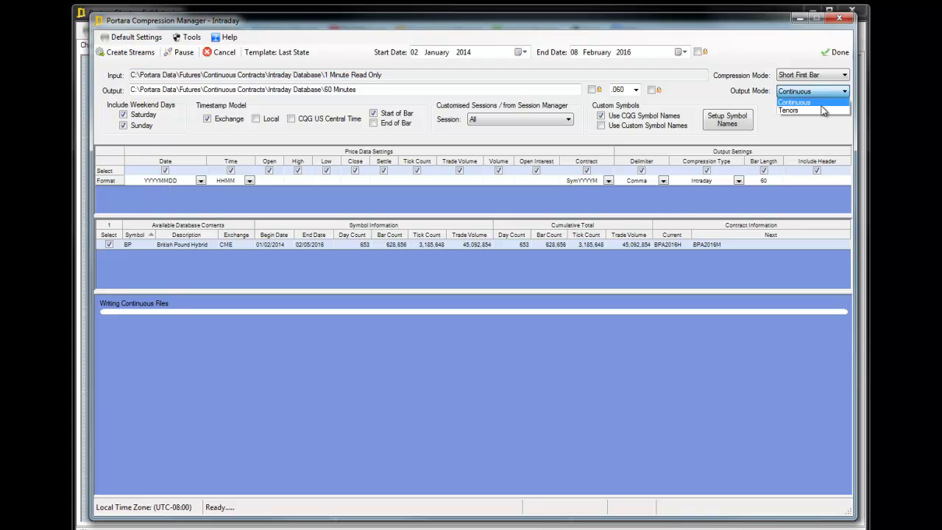
left_click(818, 110)
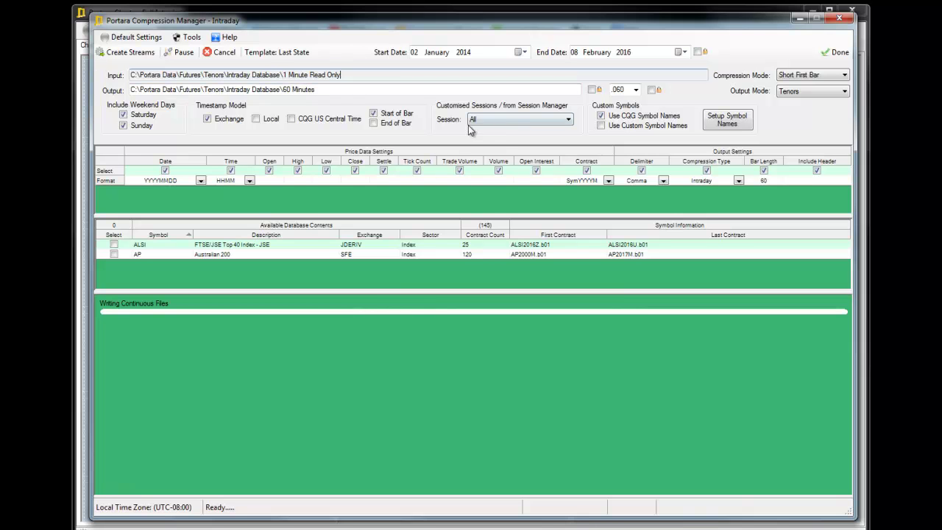
left_click(521, 120)
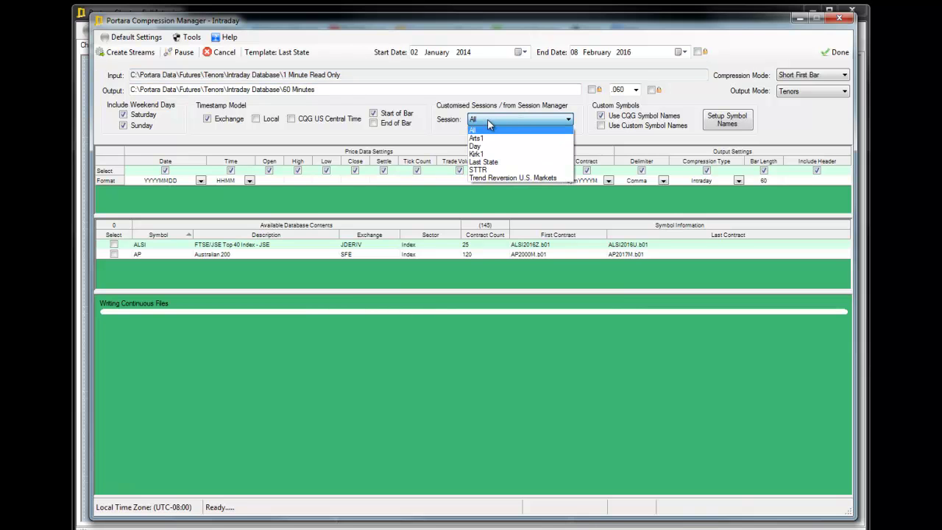
left_click(441, 134)
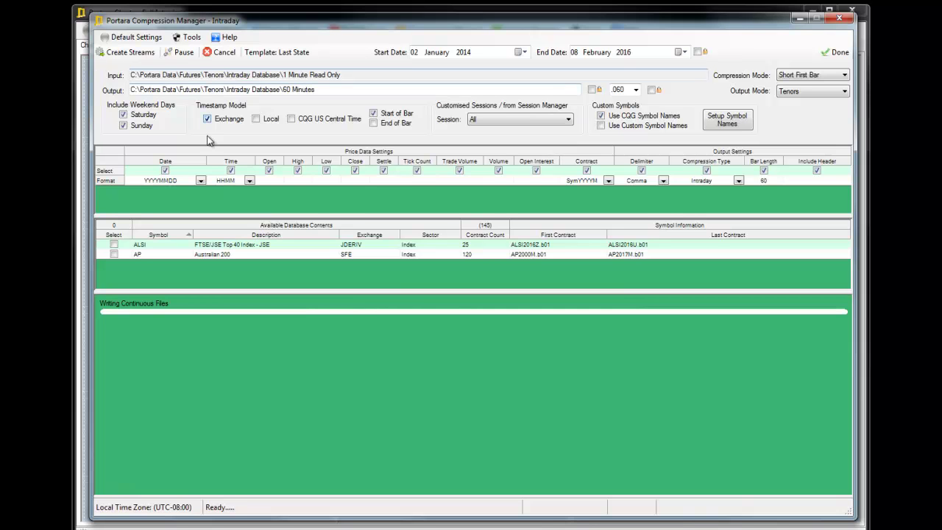
Step: Create compressed tenor streams for ALSI and AP with a bar length of 60, and close the Compression Manager
left_click(765, 182)
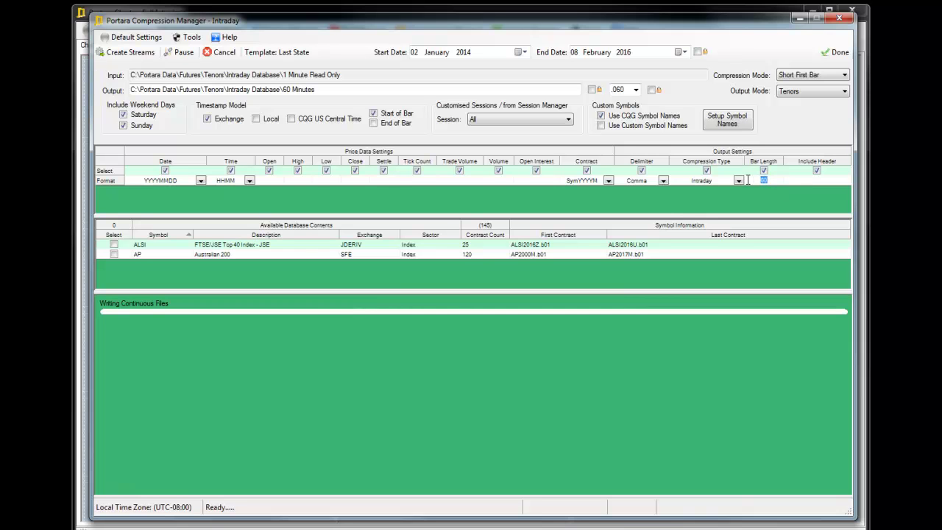
type("5")
left_click(765, 182)
type("60")
key("Tab")
left_click(113, 244)
left_click(129, 53)
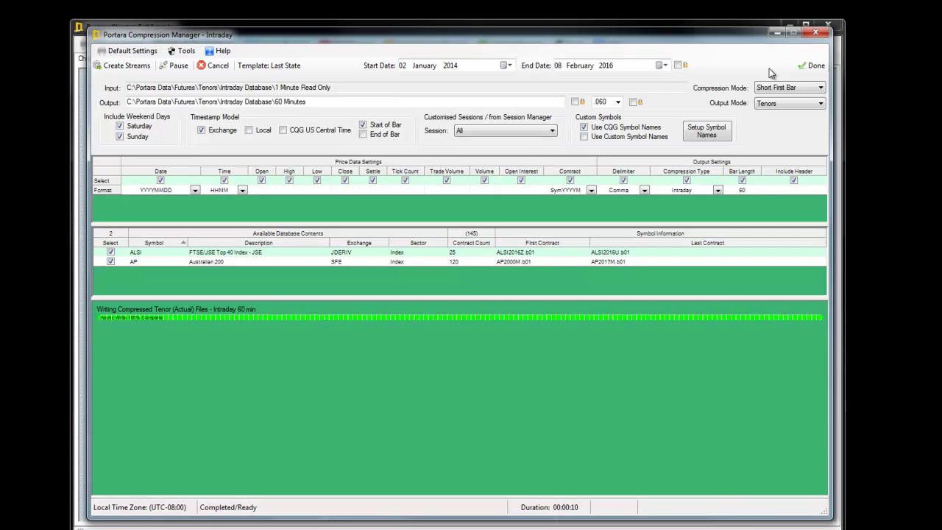
left_click(812, 67)
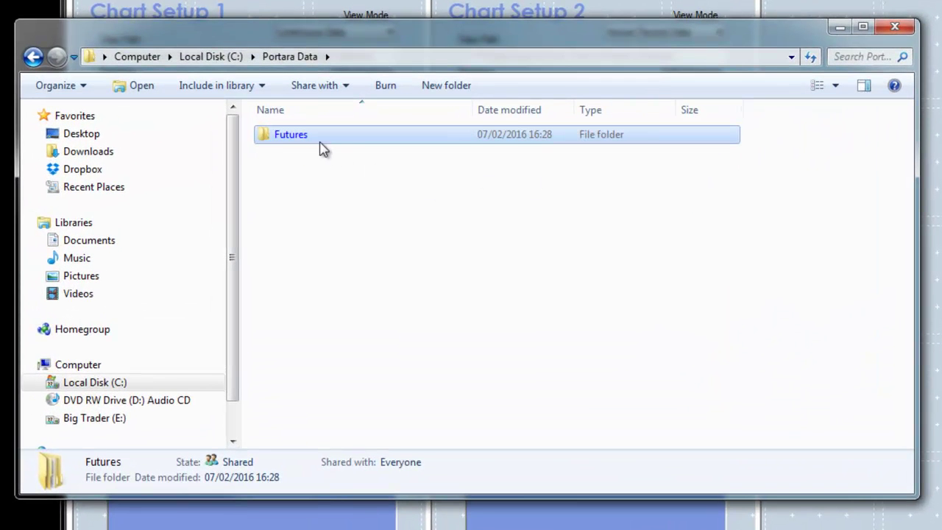
Step: Switch to Windows Explorer and inspect ALSI2014U.060 in the Tenors Intraday Database's 60 Minutes\ALSI folder
double_click(311, 140)
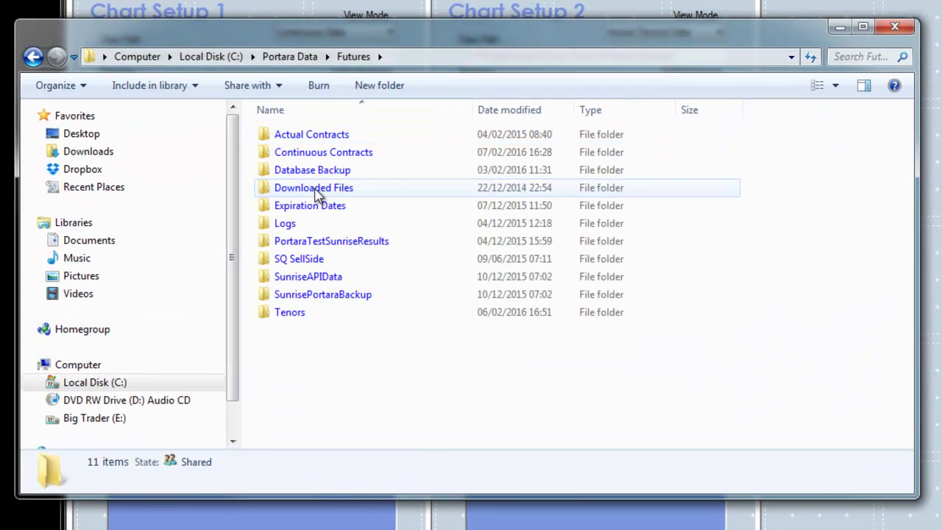
double_click(306, 316)
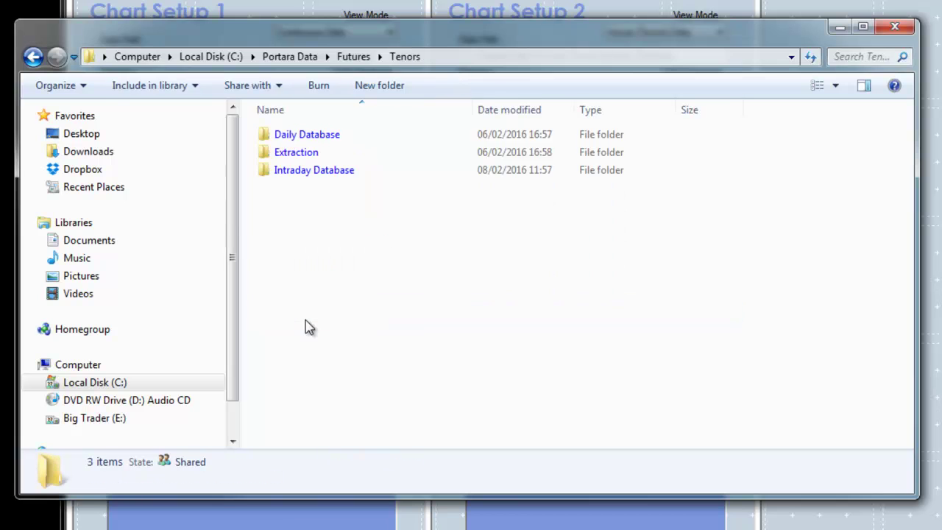
double_click(331, 177)
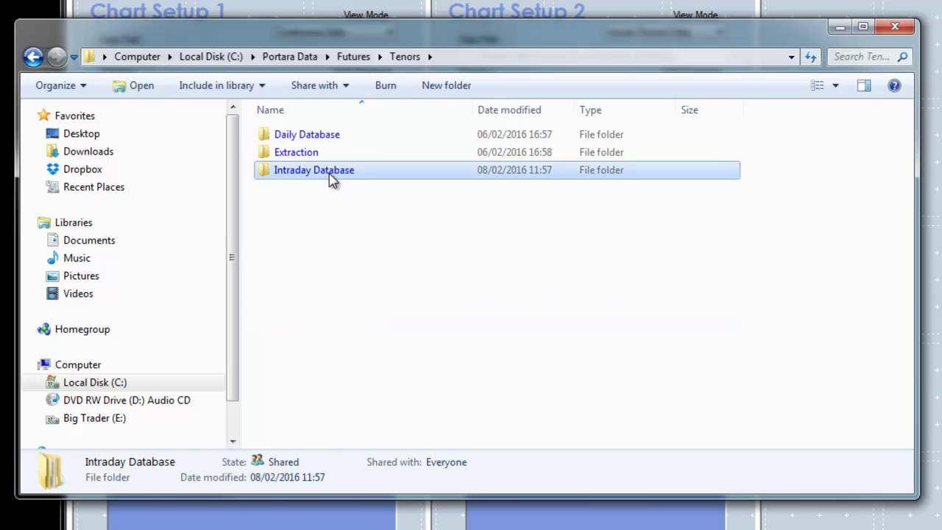
left_click(315, 158)
double_click(314, 158)
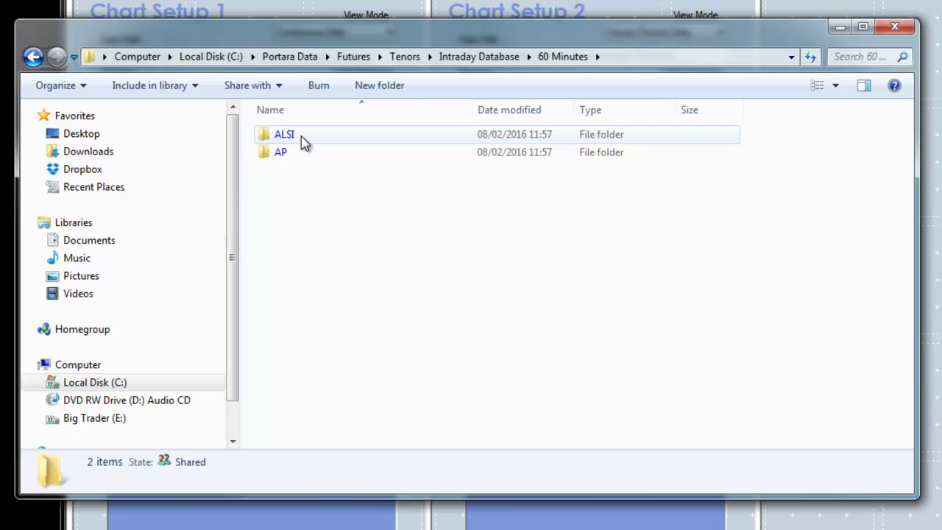
double_click(301, 142)
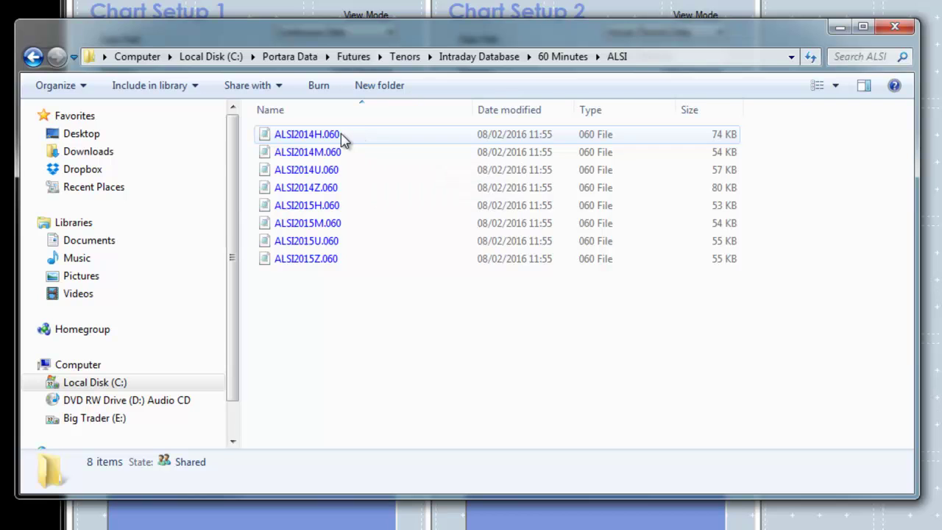
left_click(325, 172)
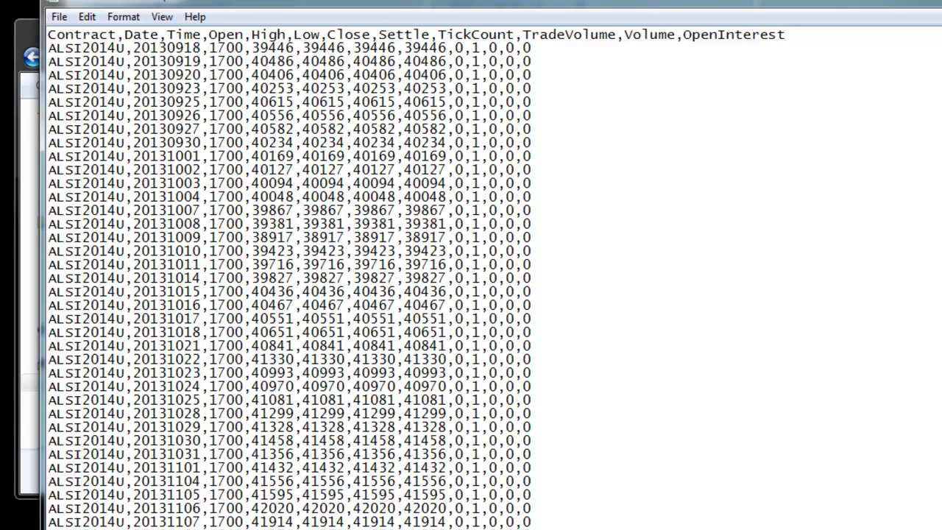
scroll(493, 278, "down", 20)
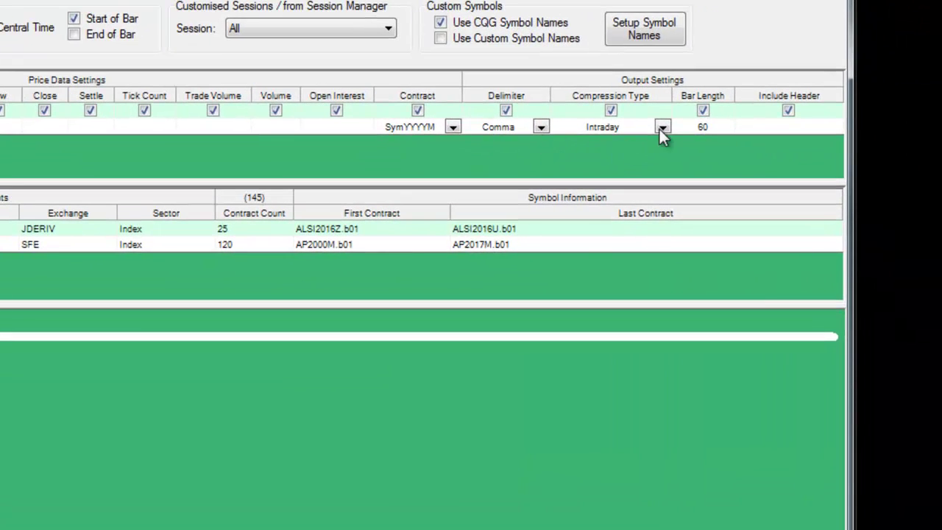
Step: Create Daily compressed tenor streams for ALSI and AP in the Compression Manager, and close it
left_click(662, 127)
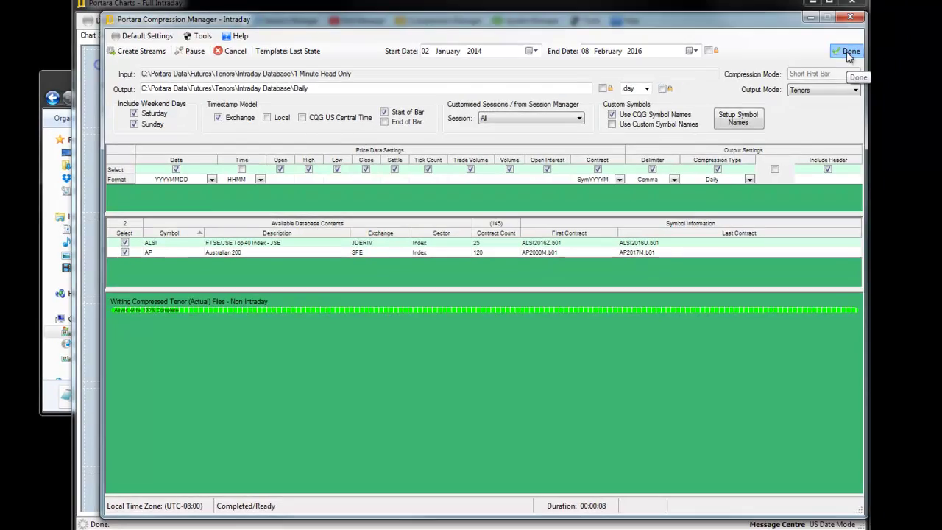
left_click(847, 55)
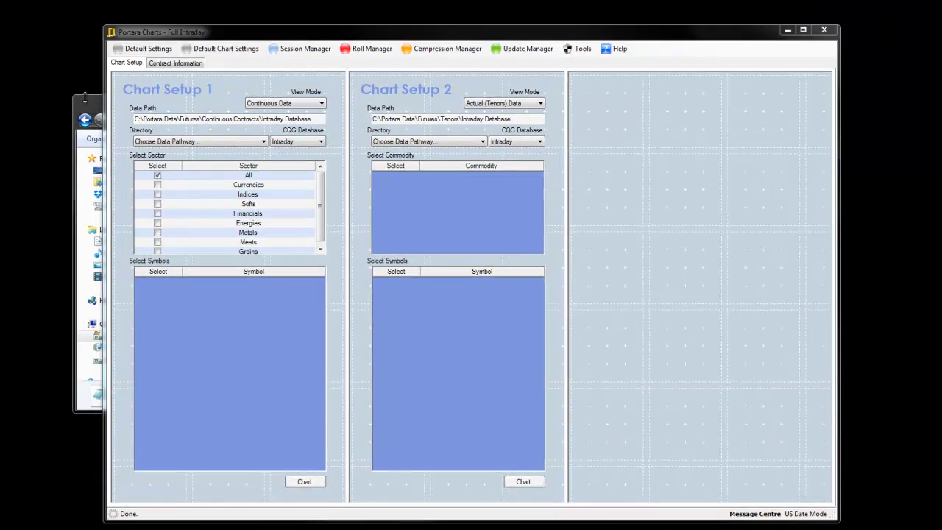
Step: Switch to Windows Explorer and open ALSI2014Z.day from the Tenors Intraday Database's Daily\ALSI folder
left_click(85, 98)
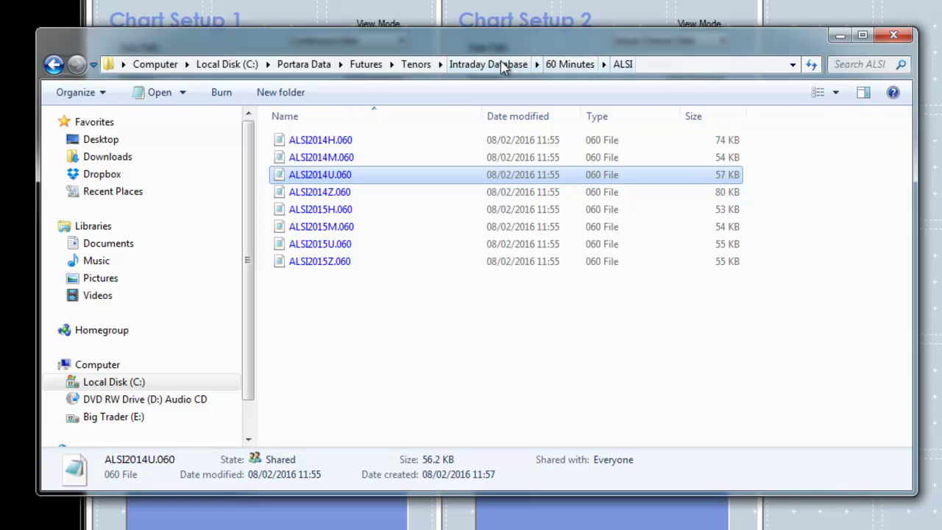
left_click(503, 66)
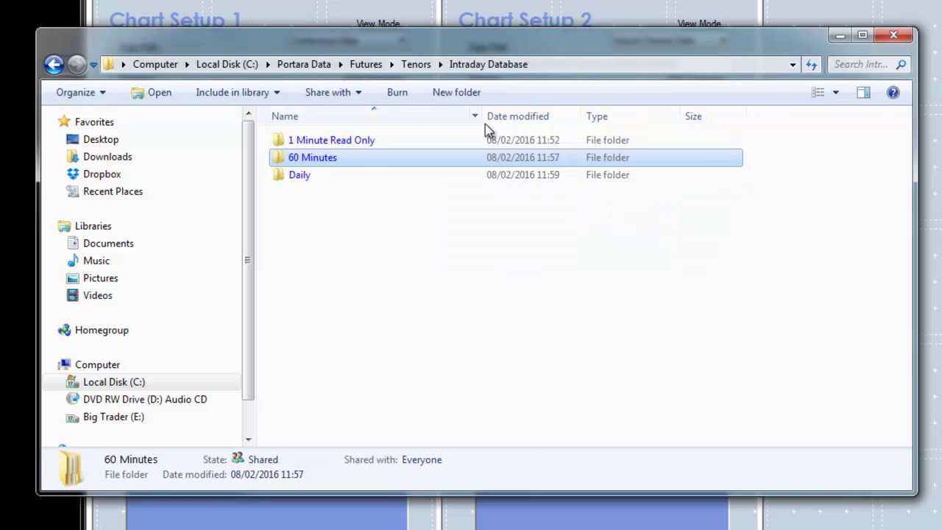
double_click(309, 181)
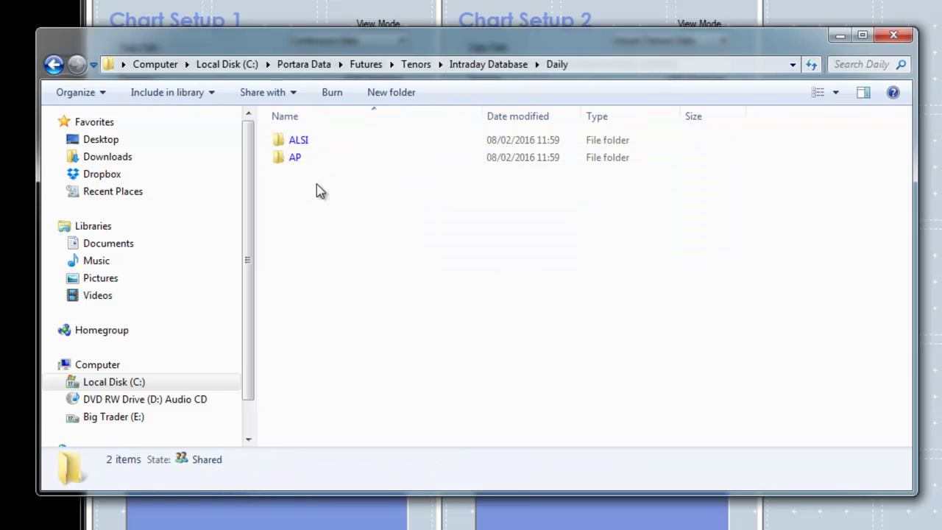
double_click(305, 143)
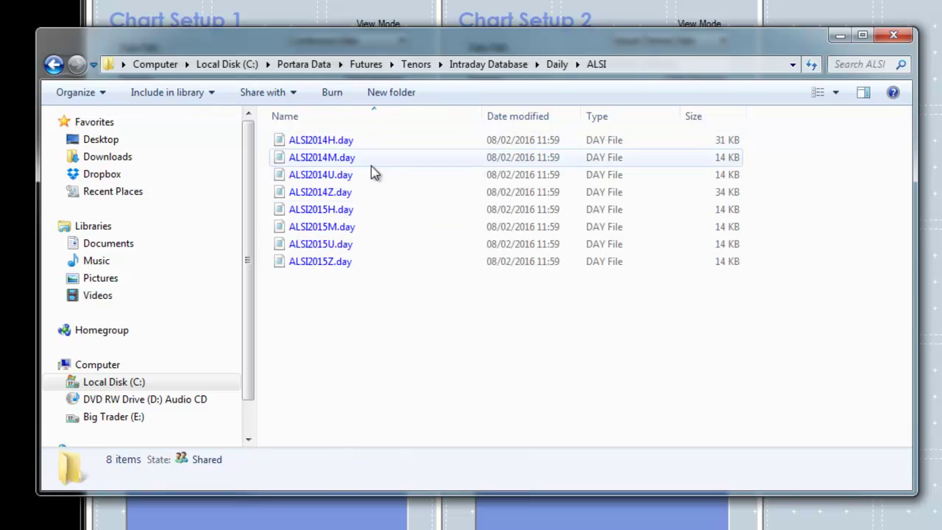
double_click(336, 194)
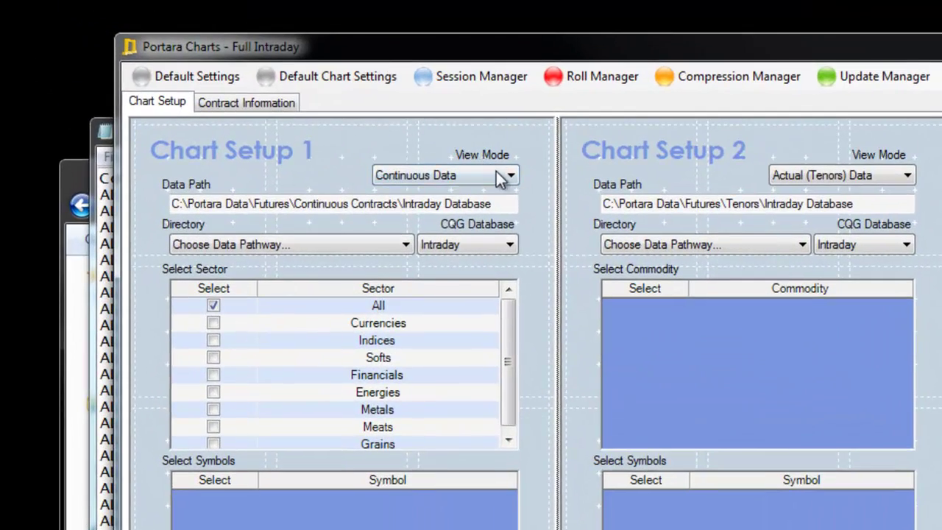
Step: Switch back to Portara Charts and check the view mode options of Chart Setup 1
left_click(497, 172)
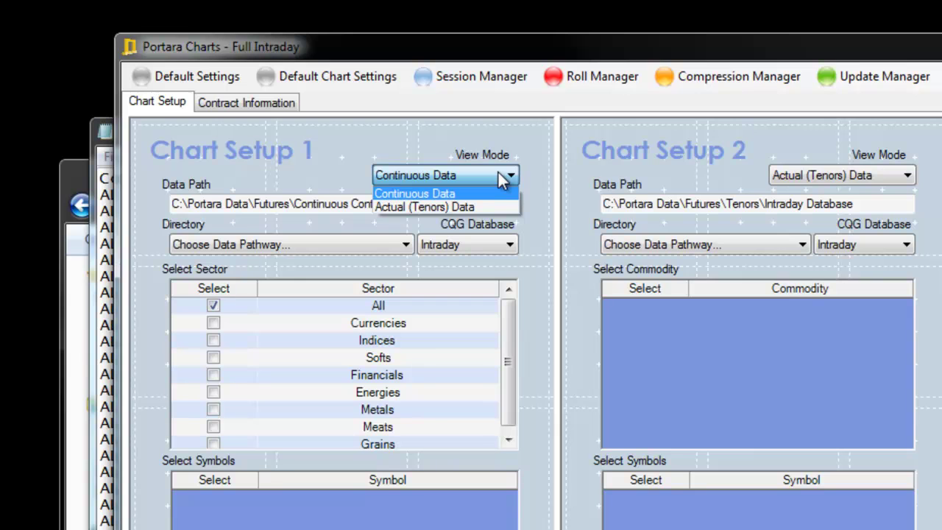
left_click(450, 144)
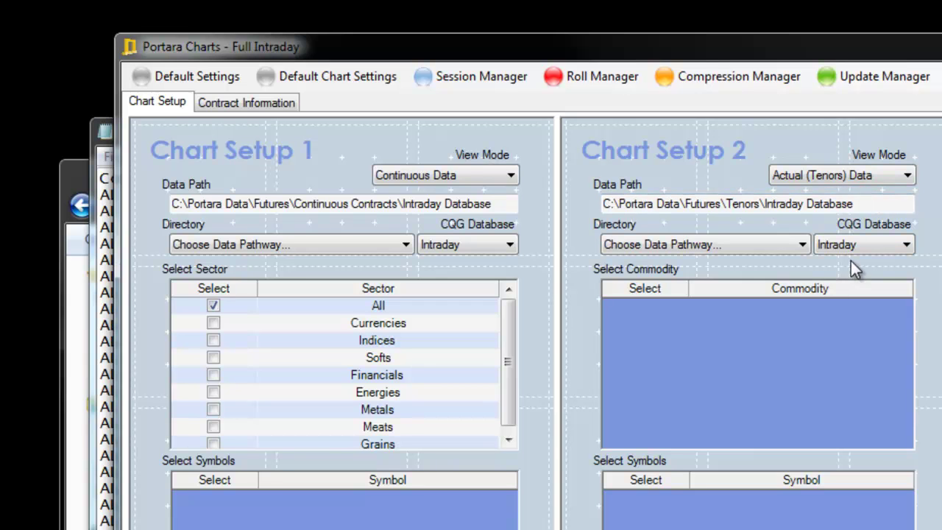
Step: Chart the 60 Minutes ALSI tenors ALSI2014H.060 and ALSI2014M.060 from the Intraday database in Chart Setup 2
left_click(877, 248)
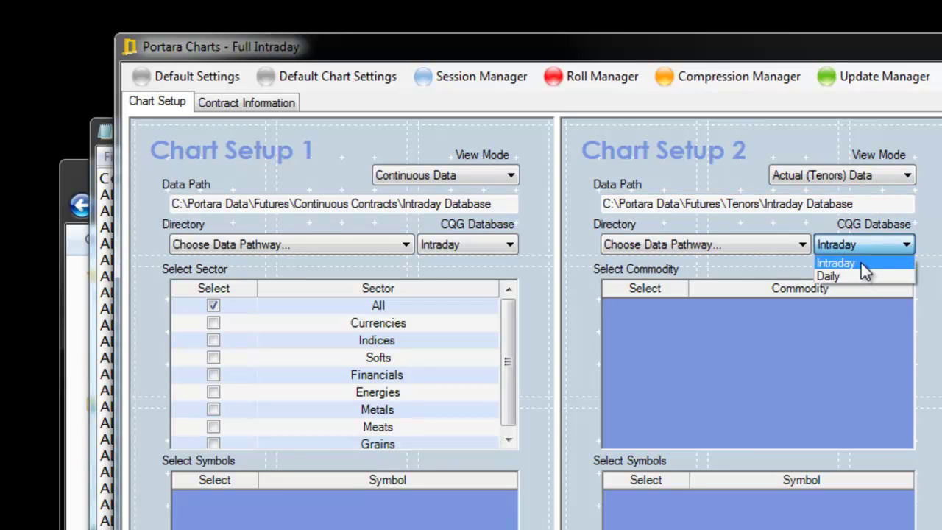
left_click(863, 266)
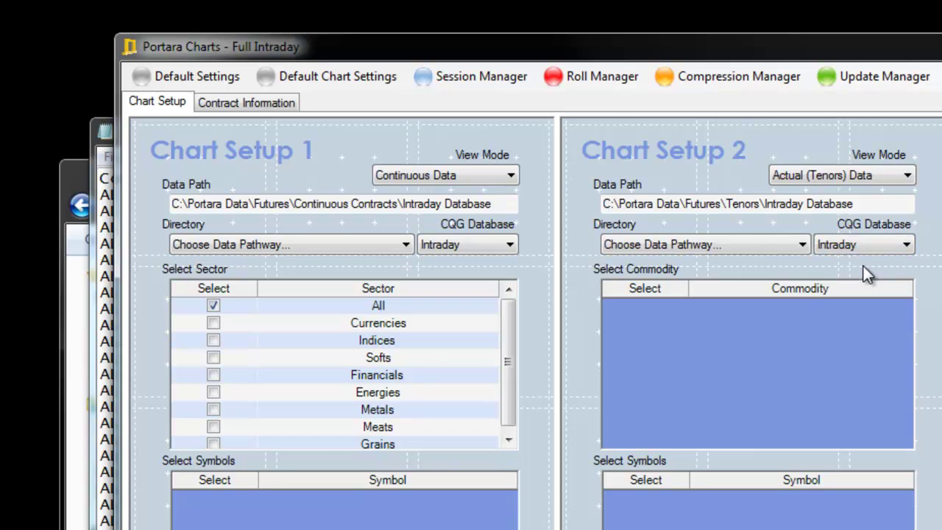
left_click(749, 240)
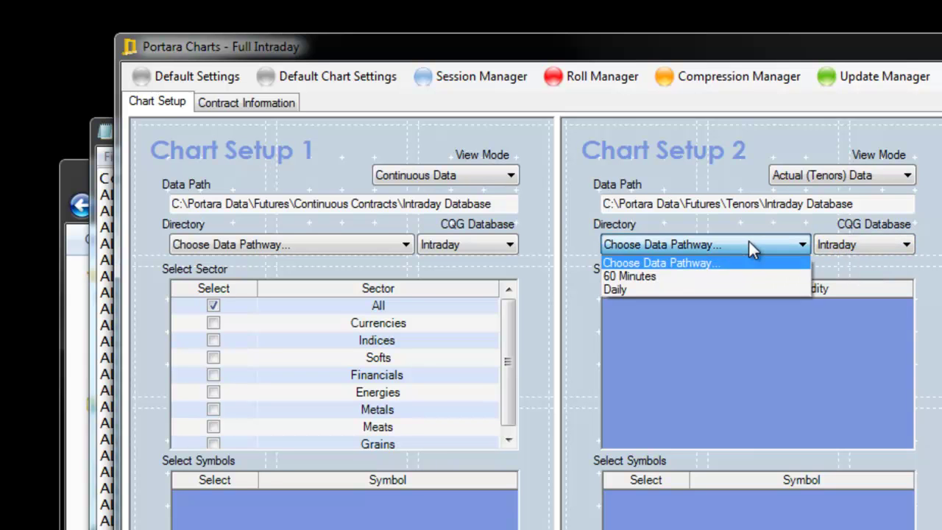
left_click(649, 276)
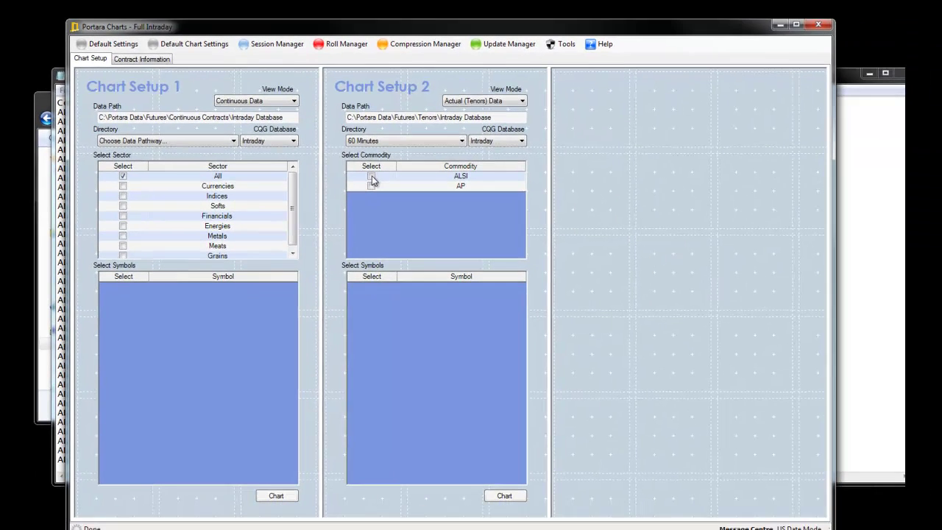
left_click(644, 306)
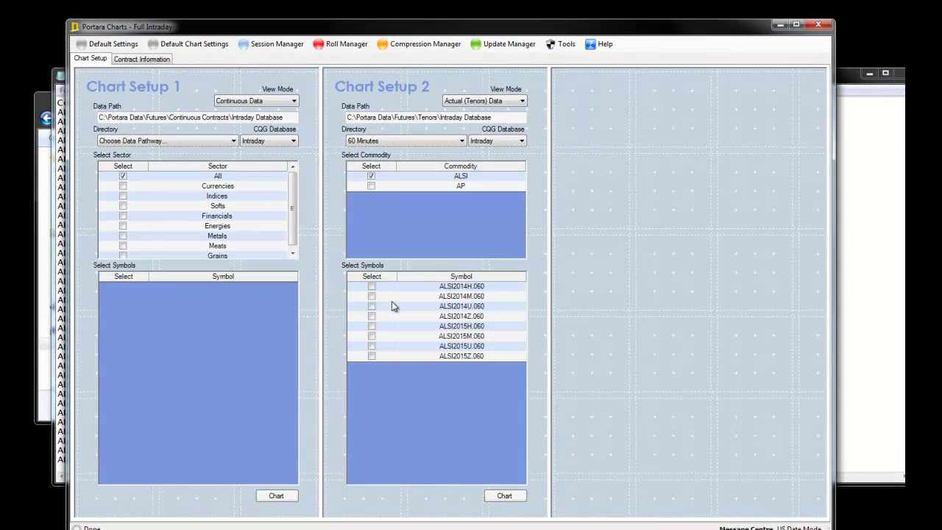
left_click(372, 295)
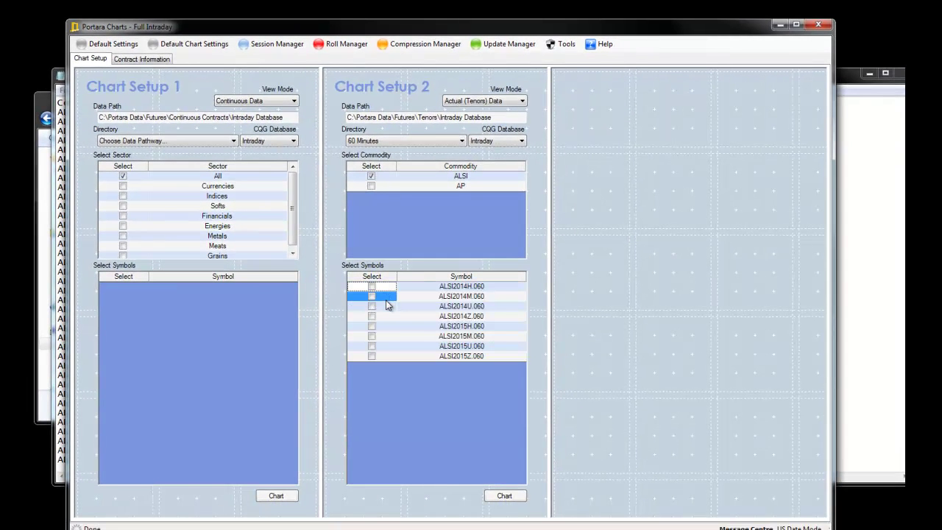
left_click(518, 494)
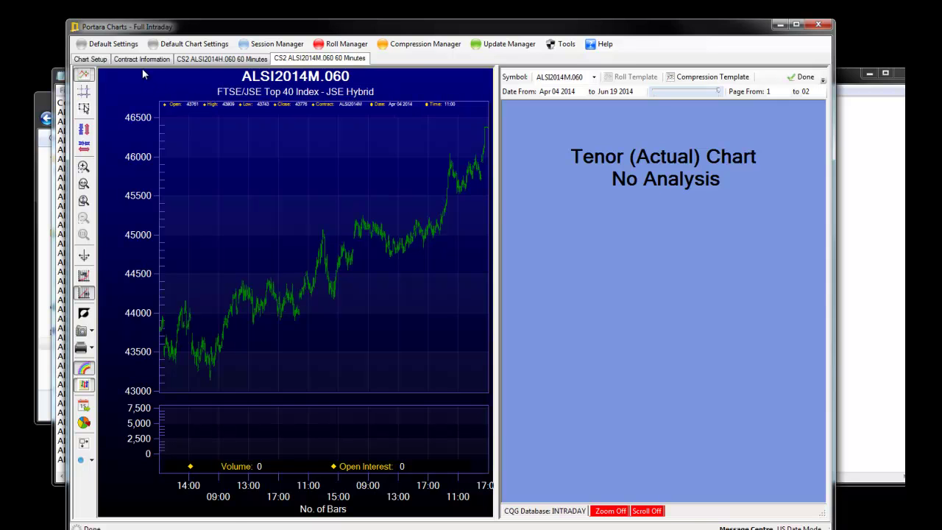
Step: Return to the chart setup, switch Chart Setup 2's directory to Daily, and chart consecutive AP tenors including AP2014G.day, AP2014H.day and AP2014J.day
left_click(104, 61)
left_click(414, 141)
left_click(405, 161)
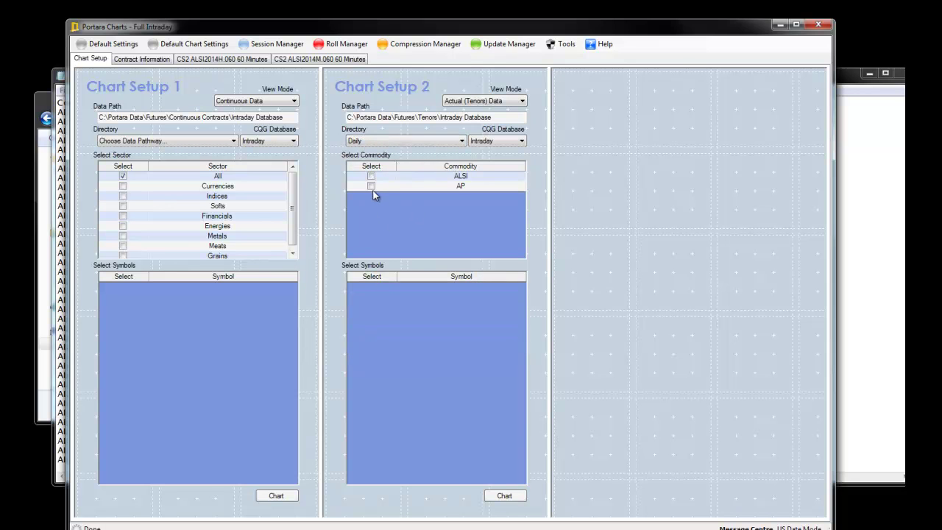
left_click(371, 186)
left_click_drag(372, 287, 371, 326)
left_click(371, 326)
left_click(503, 497)
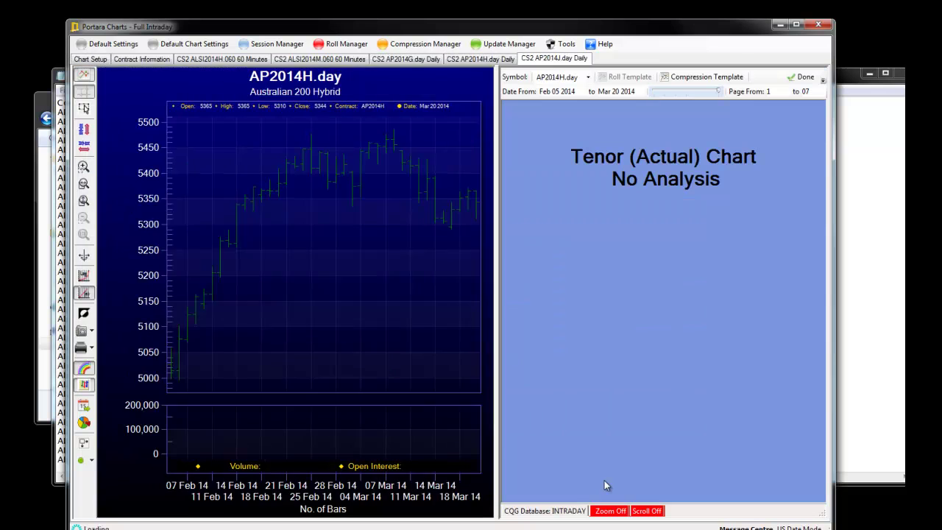